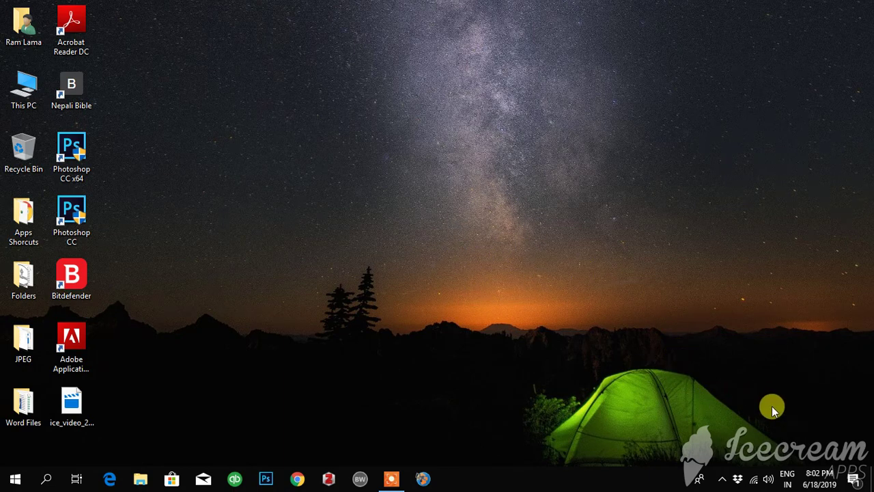
{"action": "left_click", "coordinate": [724, 481]}
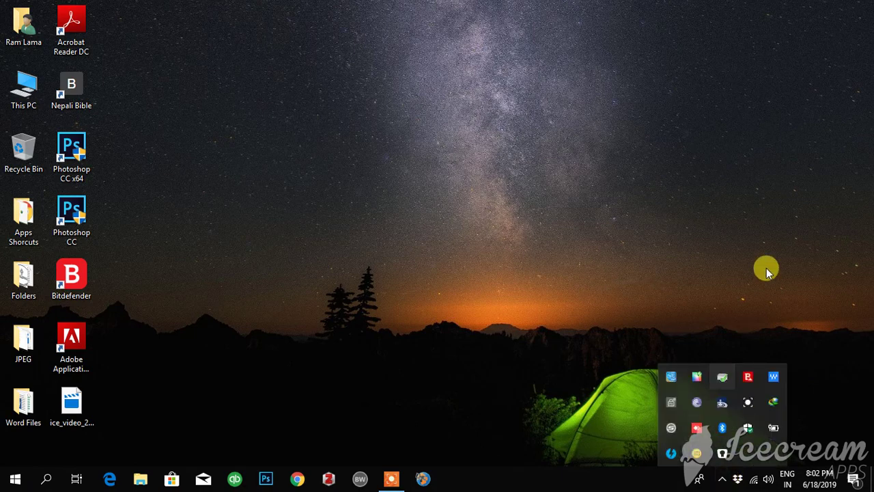
{"action": "left_click", "coordinate": [742, 262]}
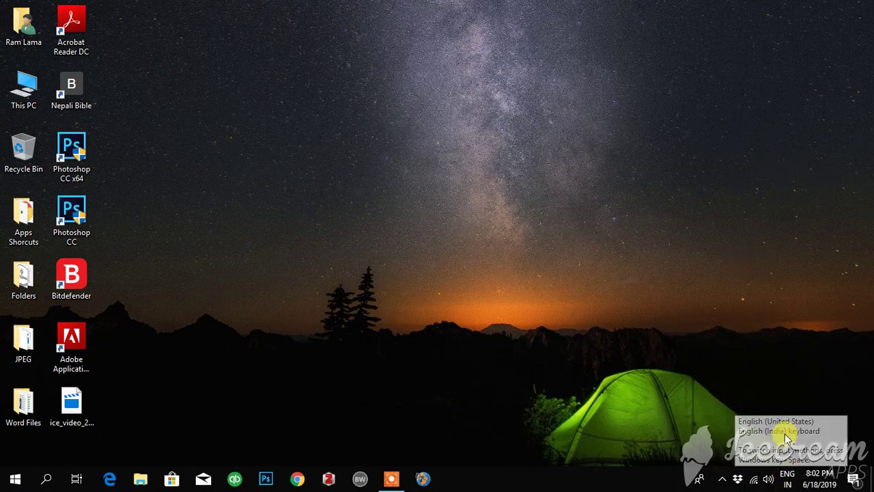
{"action": "left_click", "coordinate": [788, 480]}
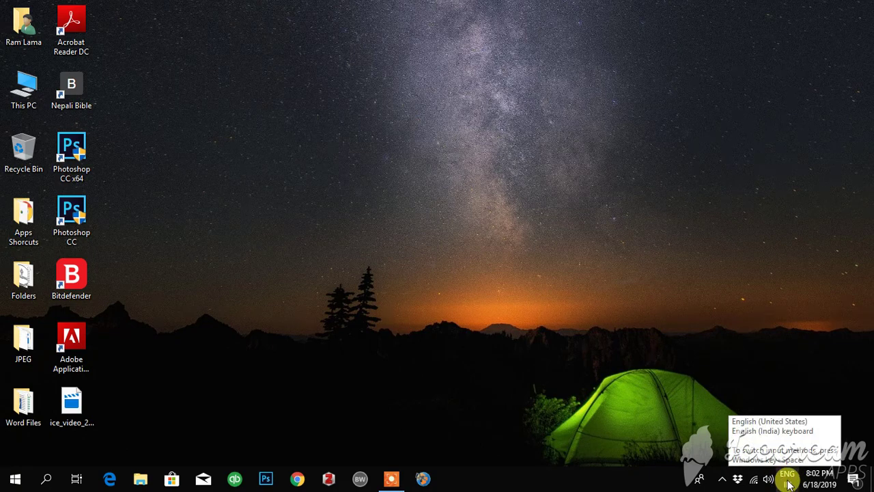
{"action": "left_click", "coordinate": [789, 481]}
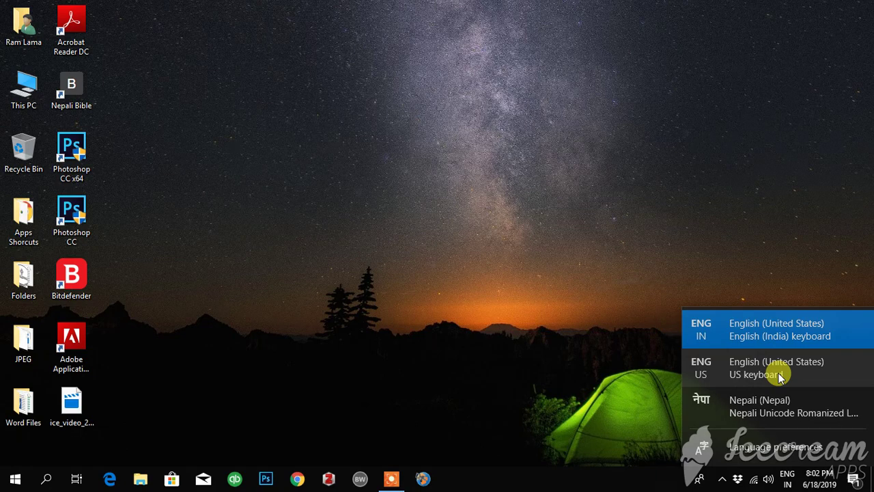
{"action": "left_click", "coordinate": [769, 447]}
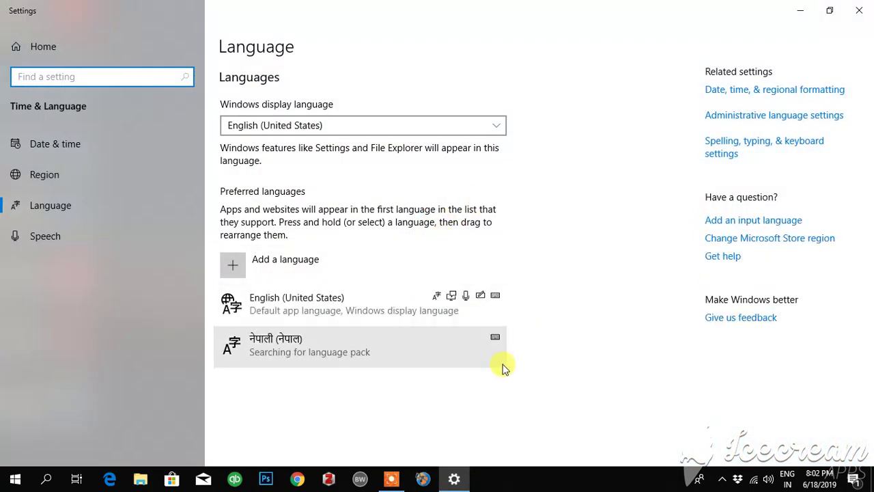
{"action": "left_click", "coordinate": [298, 267]}
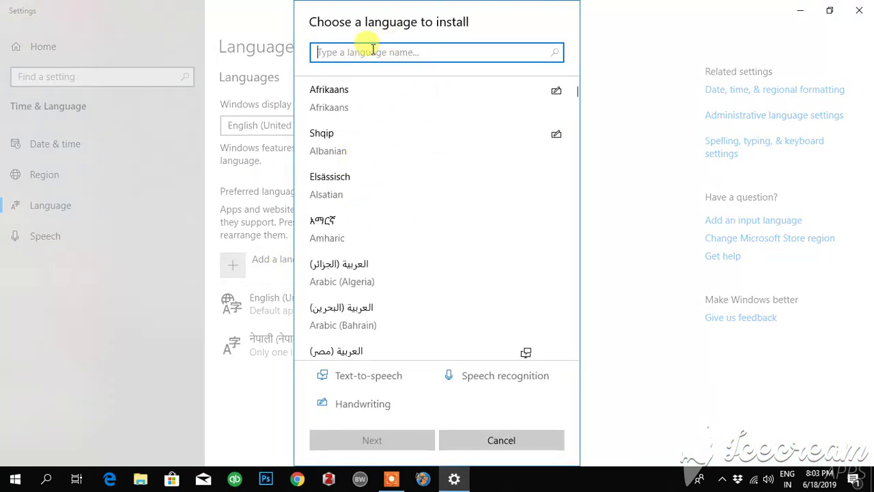
{"action": "type", "text": "greek"}
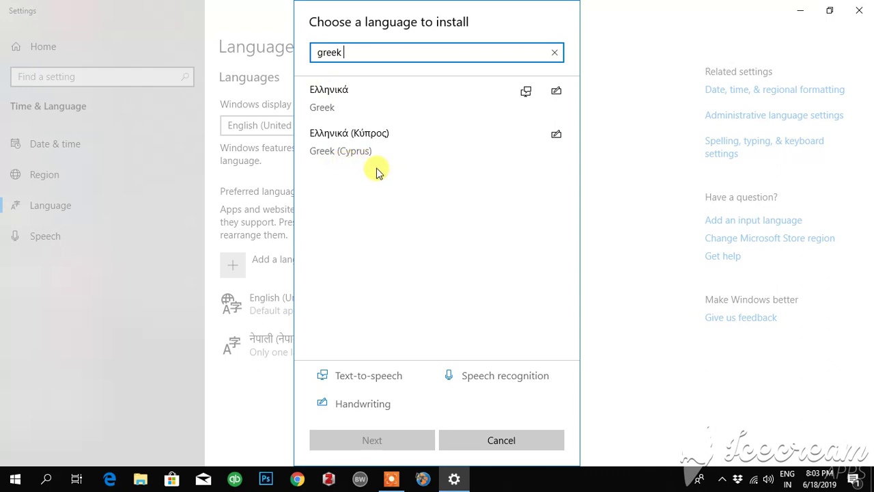
{"action": "left_click", "coordinate": [342, 104]}
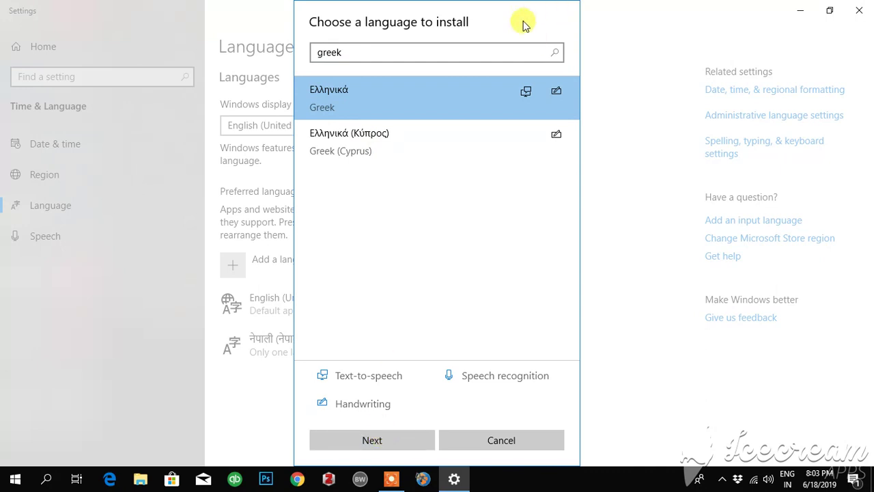
{"action": "left_click", "coordinate": [502, 442]}
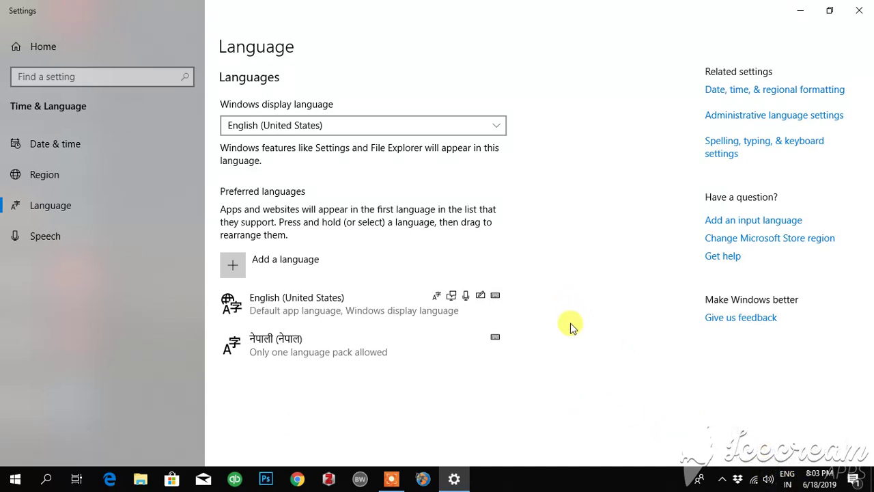
{"action": "left_click", "coordinate": [859, 13]}
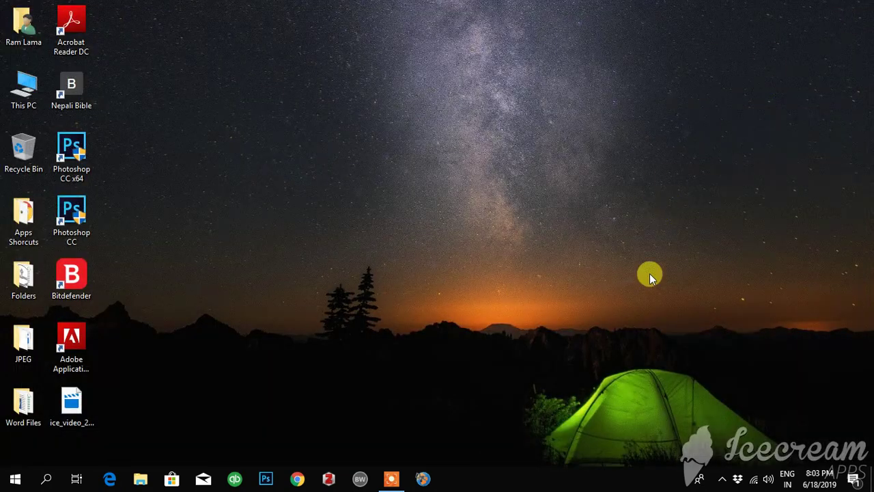
Open the Language page of the Time & Language section in Windows Settings
{"action": "left_click", "coordinate": [10, 484]}
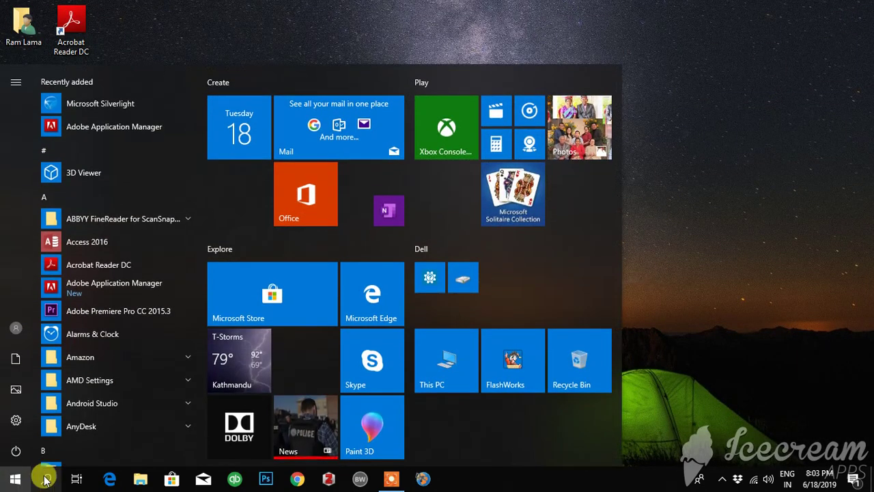
{"action": "left_click", "coordinate": [15, 415]}
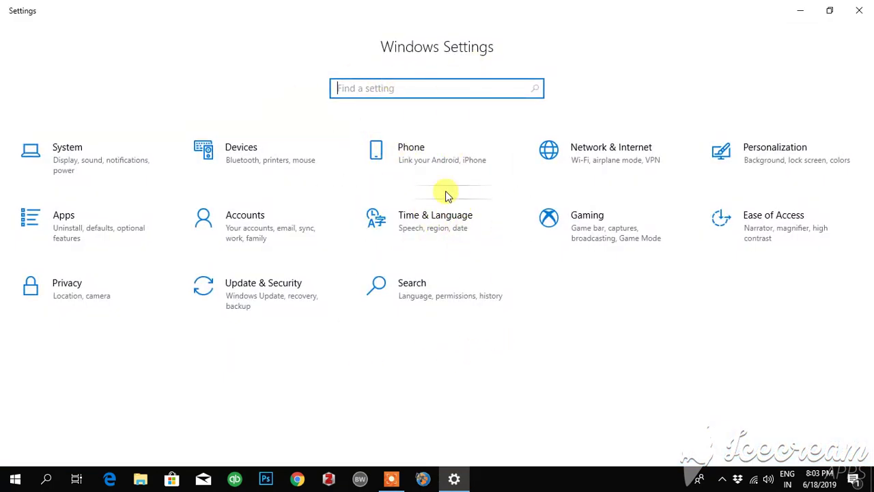
{"action": "left_click", "coordinate": [421, 228]}
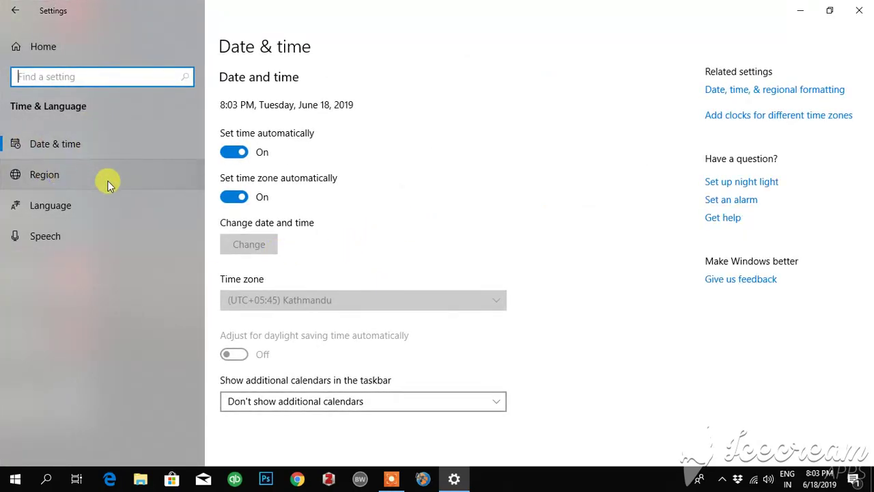
{"action": "left_click", "coordinate": [59, 208]}
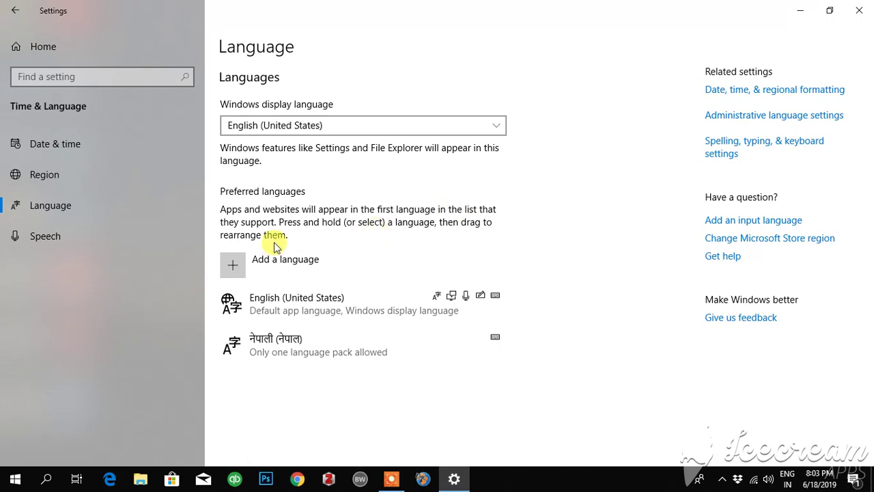
Add Greek (Ελληνικά) as a preferred language and install it with the Speech and Handwriting features included
{"action": "left_click", "coordinate": [282, 272]}
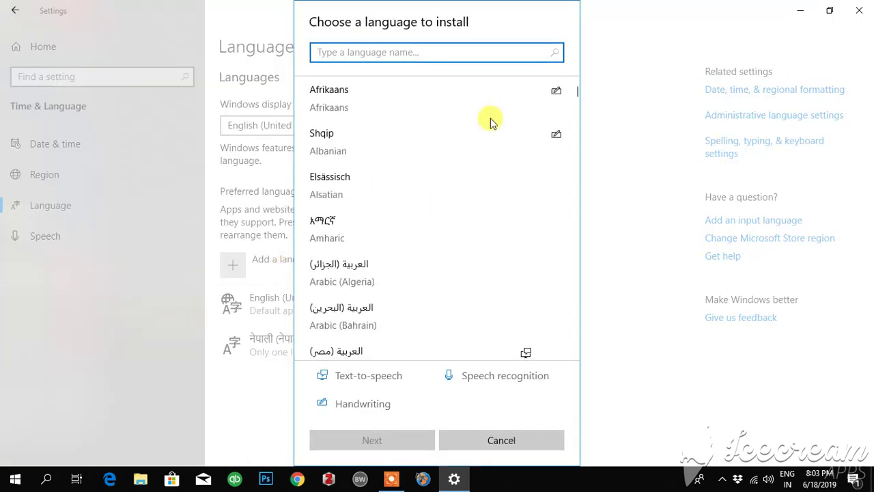
{"action": "type", "text": "Greek"}
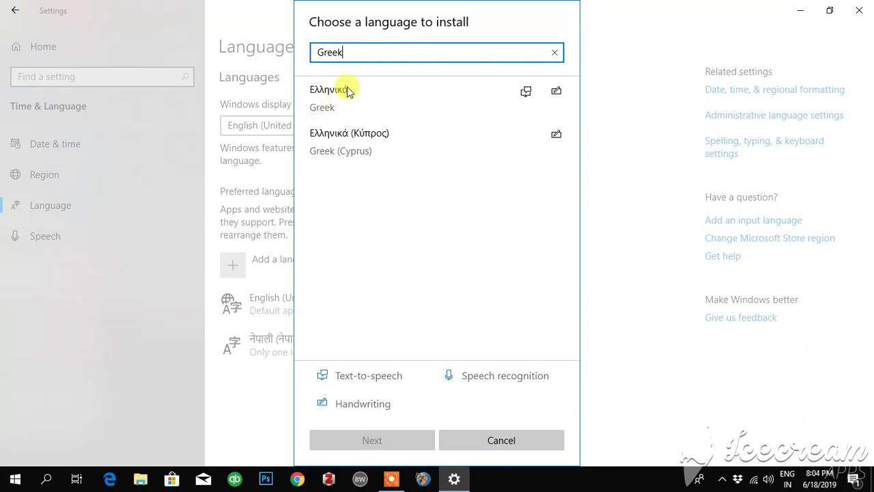
{"action": "left_click", "coordinate": [346, 100]}
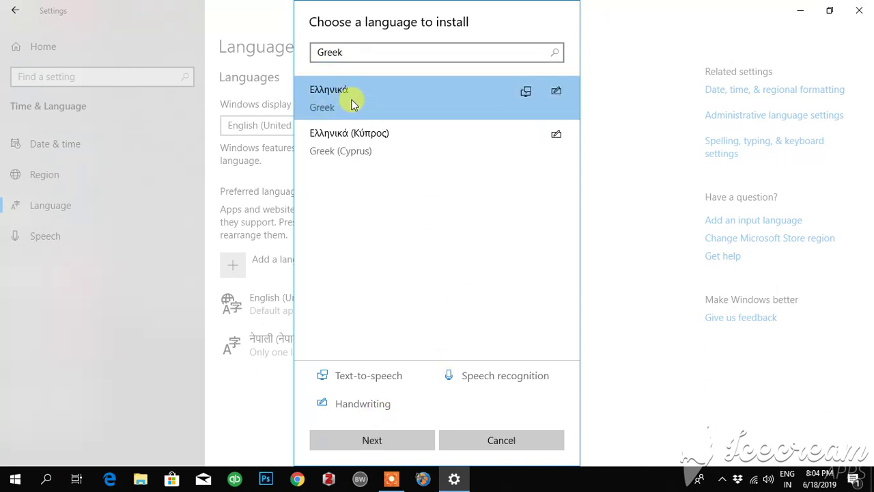
{"action": "left_click", "coordinate": [373, 441]}
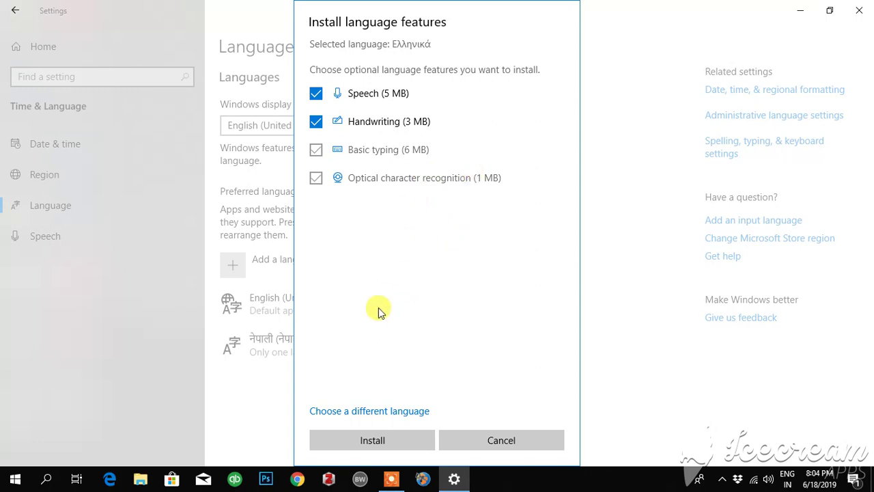
{"action": "left_click", "coordinate": [317, 94]}
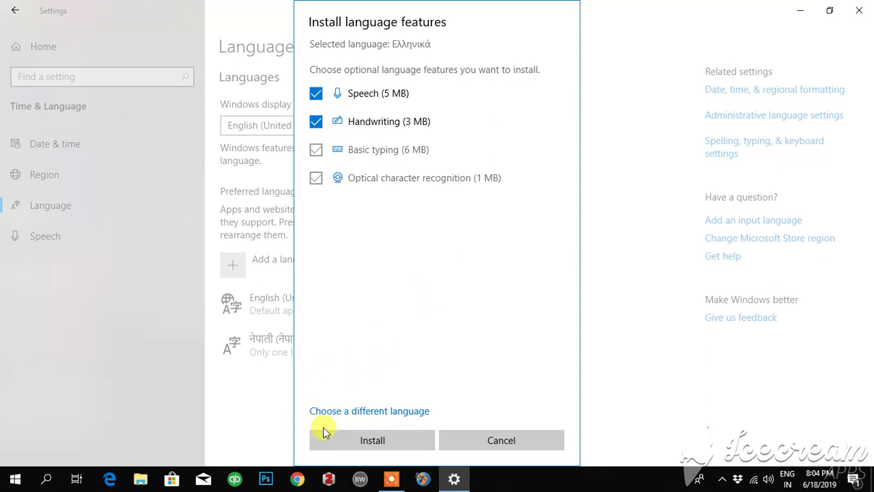
{"action": "left_click", "coordinate": [367, 440]}
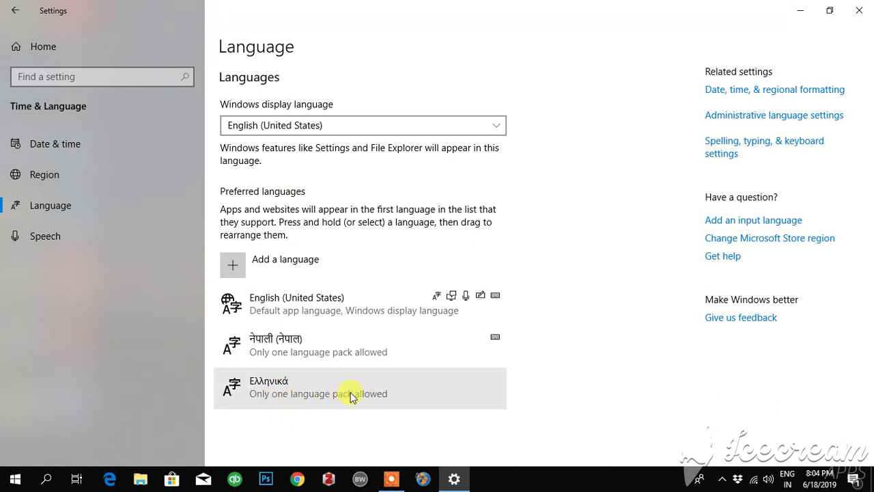
Add the Greek Polytonic keyboard in the language options of the newly added Greek language
{"action": "left_click", "coordinate": [305, 394]}
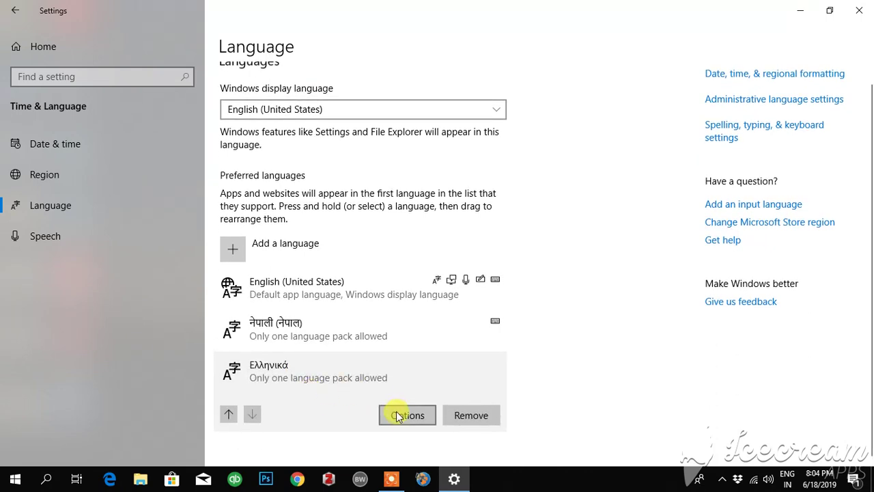
{"action": "left_click", "coordinate": [405, 422]}
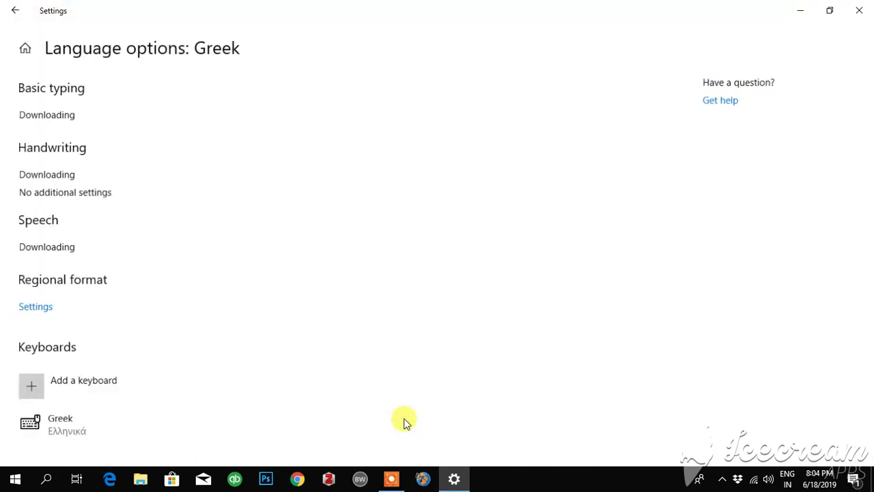
{"action": "scroll", "coordinate": [292, 322], "scroll_direction": "down", "scroll_amount": 1}
{"action": "scroll", "coordinate": [291, 322], "scroll_direction": "up", "scroll_amount": 1}
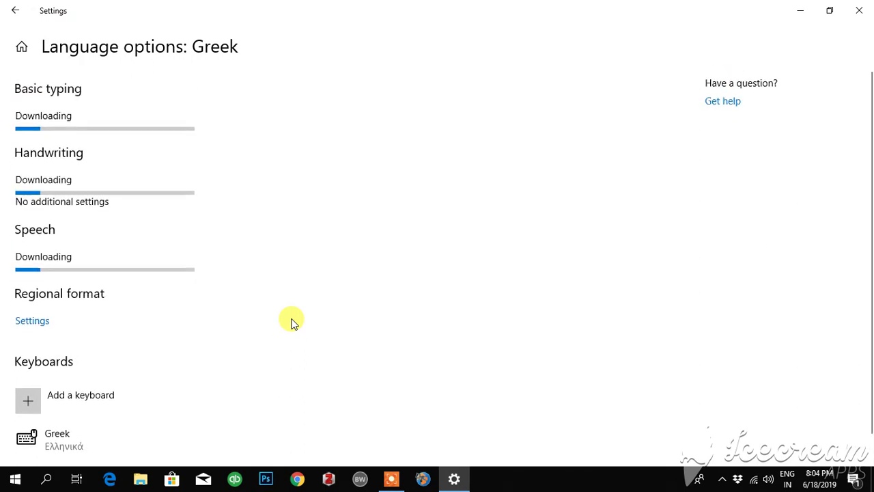
{"action": "scroll", "coordinate": [180, 321], "scroll_direction": "down", "scroll_amount": 1}
{"action": "scroll", "coordinate": [179, 321], "scroll_direction": "up", "scroll_amount": 1}
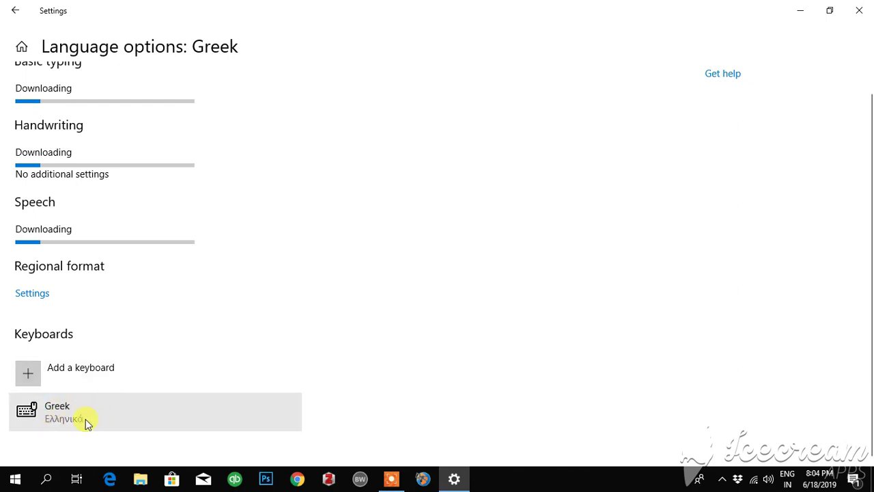
{"action": "left_click", "coordinate": [78, 378]}
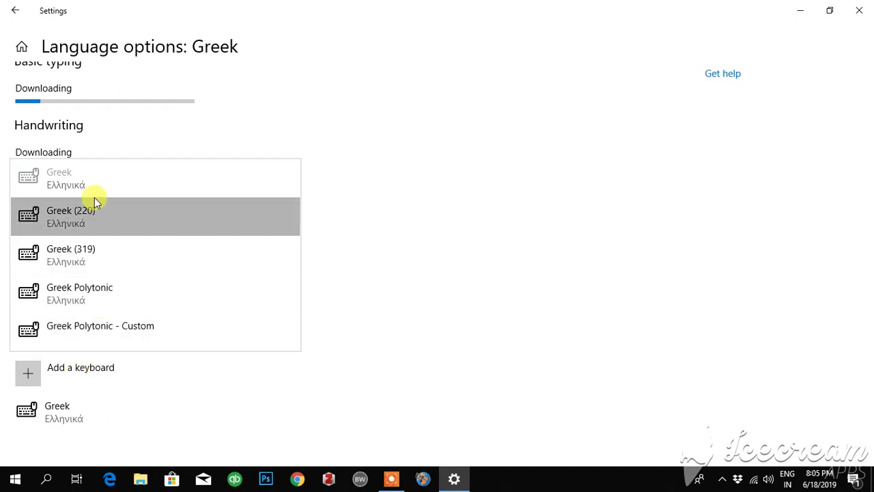
{"action": "scroll", "coordinate": [145, 296], "scroll_direction": "down", "scroll_amount": 1}
{"action": "scroll", "coordinate": [145, 296], "scroll_direction": "up", "scroll_amount": 1}
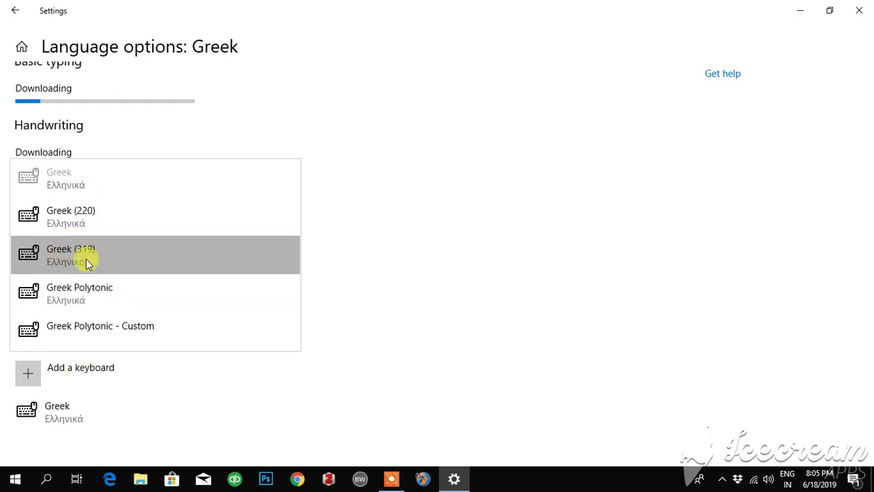
{"action": "left_click", "coordinate": [79, 298]}
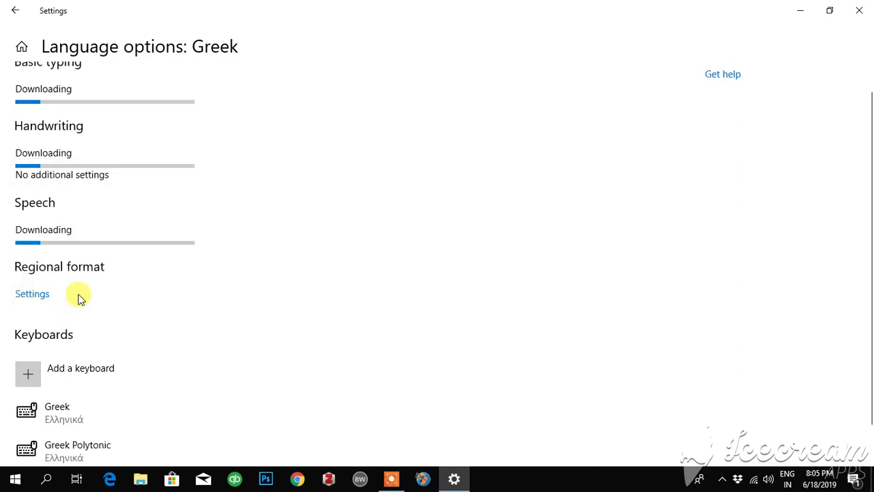
Remove the standard Greek keyboard from the Greek language's keyboard list
{"action": "scroll", "coordinate": [197, 339], "scroll_direction": "down", "scroll_amount": 1}
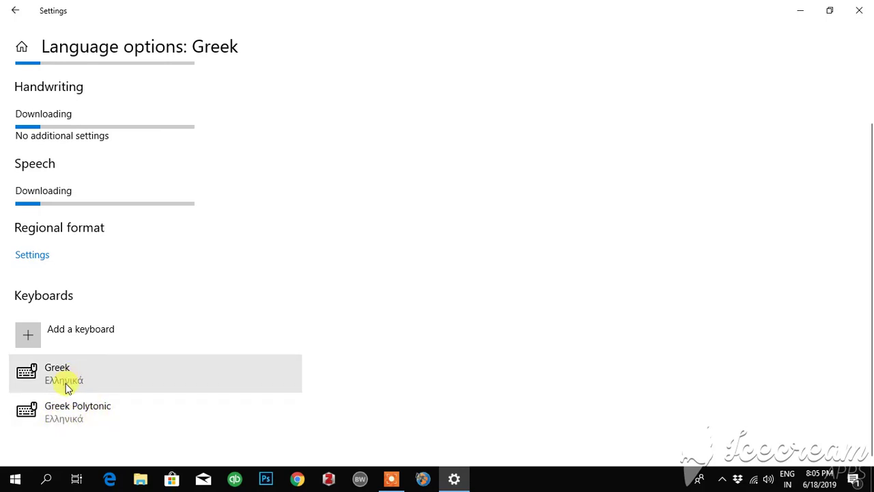
{"action": "left_click", "coordinate": [76, 381]}
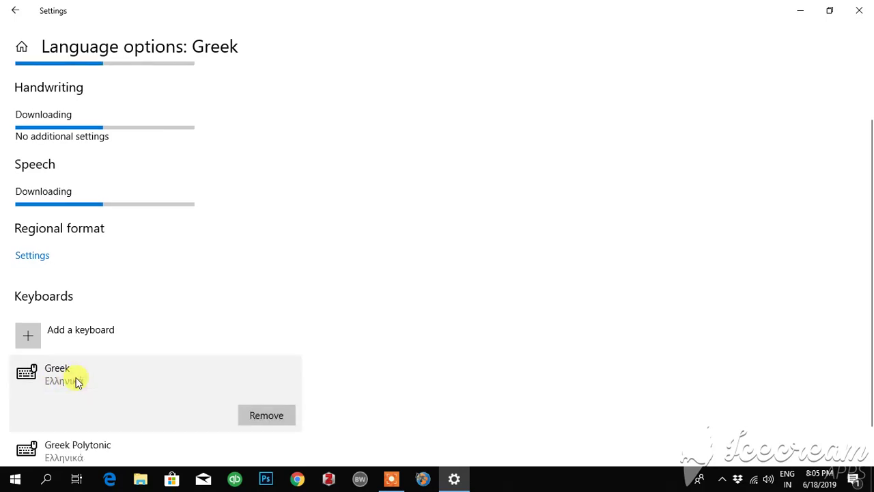
{"action": "left_click", "coordinate": [267, 416]}
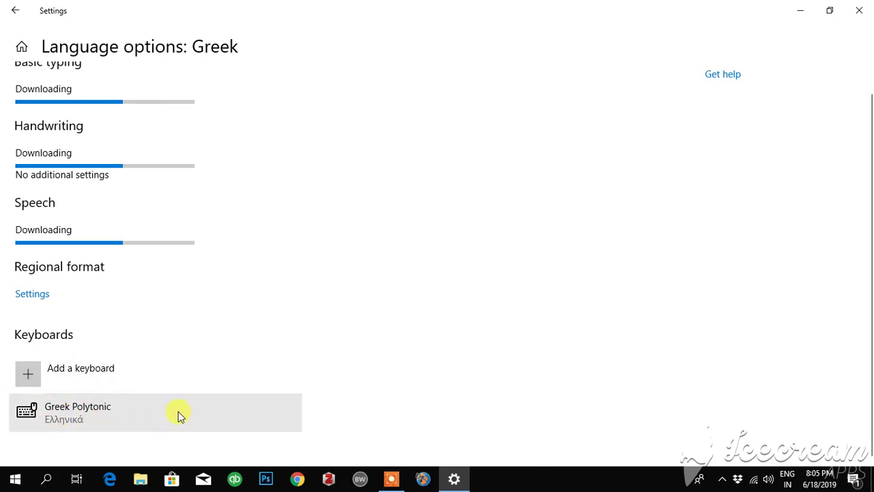
{"action": "scroll", "coordinate": [264, 325], "scroll_direction": "down", "scroll_amount": 1}
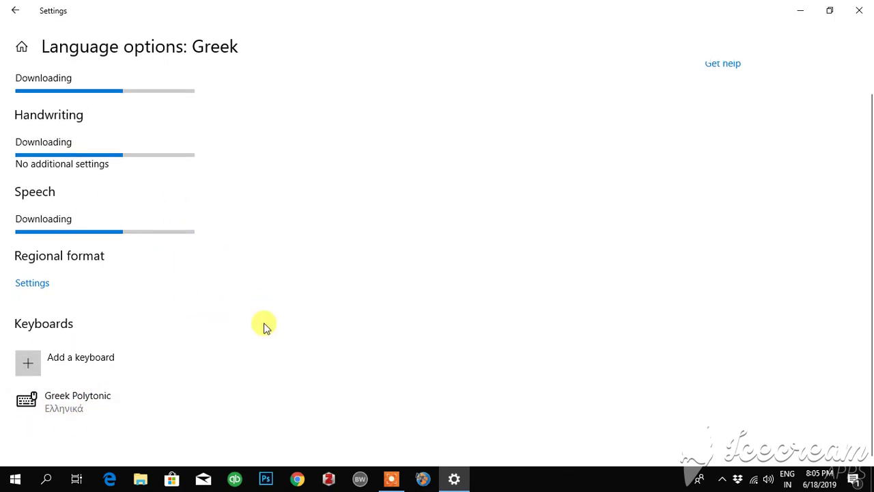
{"action": "scroll", "coordinate": [343, 247], "scroll_direction": "up", "scroll_amount": 2}
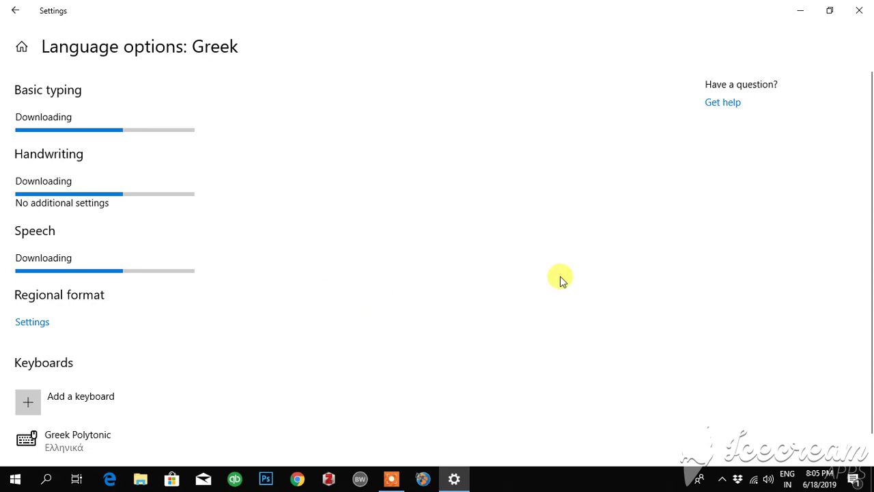
Close Settings and switch the active input method to the Greek Polytonic keyboard
{"action": "left_click", "coordinate": [859, 11]}
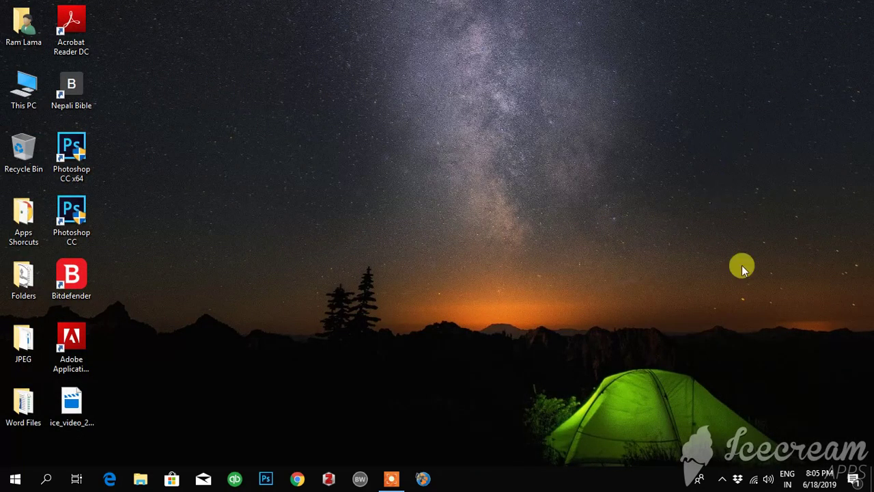
{"action": "left_click", "coordinate": [787, 478]}
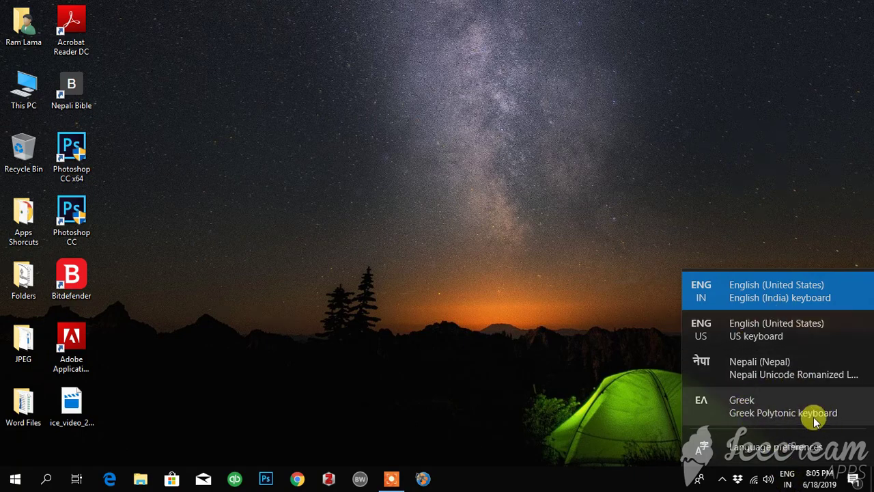
{"action": "left_click", "coordinate": [766, 407]}
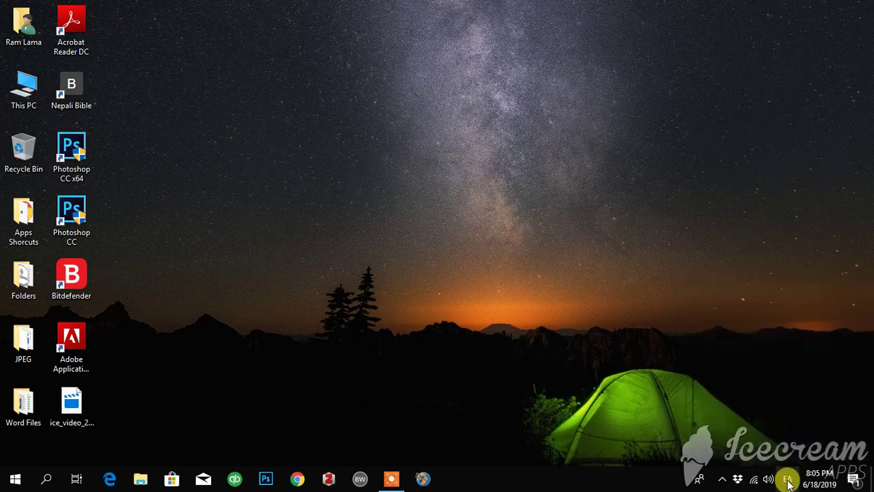
Switch the input method from Greek through Nepali and the US keyboard to the English (India) keyboard
{"action": "left_click", "coordinate": [786, 477]}
{"action": "left_click", "coordinate": [772, 366]}
{"action": "left_click", "coordinate": [786, 477]}
{"action": "left_click", "coordinate": [765, 334]}
{"action": "left_click", "coordinate": [792, 476]}
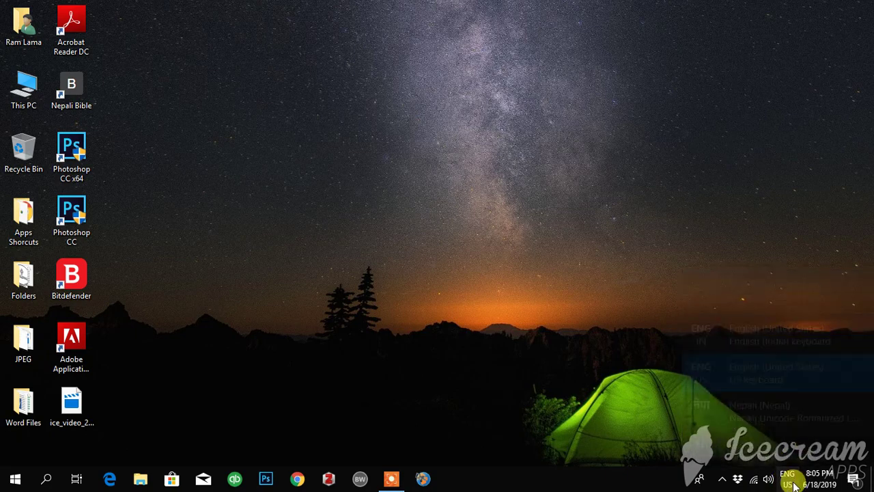
{"action": "left_click", "coordinate": [785, 295]}
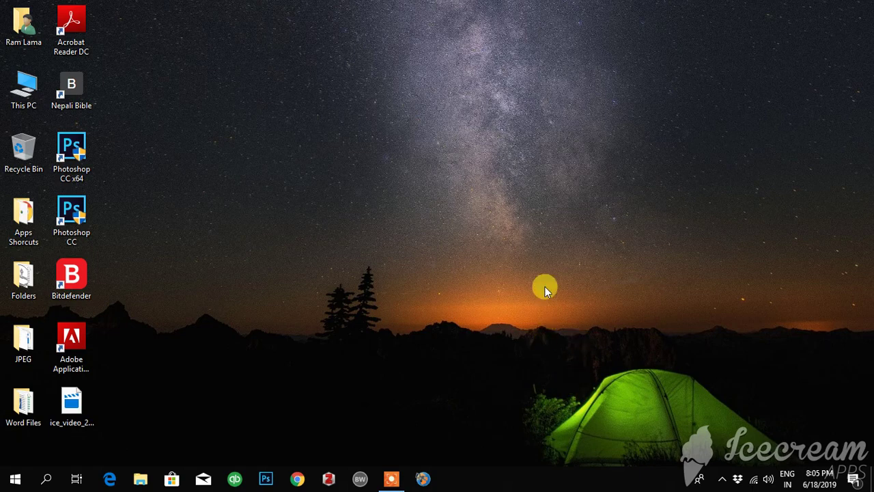
Cycle repeatedly through the installed input methods and finish on the Greek Polytonic keyboard
{"action": "key", "text": "super+space"}
{"action": "key", "text": "super+space"}
{"action": "key", "text": "super+space"}
{"action": "key", "text": "super+space"}
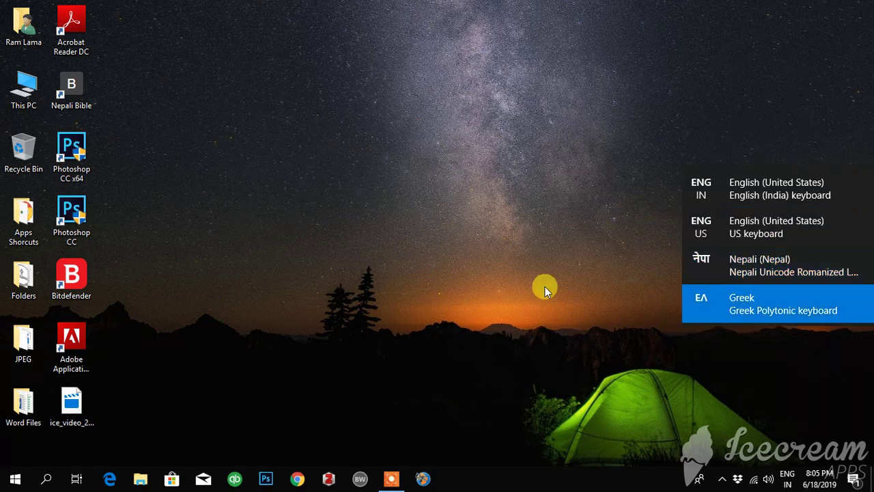
{"action": "key", "text": "super+space"}
{"action": "key", "text": "super+space"}
{"action": "key", "text": "super+space"}
{"action": "key", "text": "super+space"}
{"action": "key", "text": "super+space"}
{"action": "key", "text": "super+space"}
{"action": "key", "text": "super+space"}
{"action": "key", "text": "super+space"}
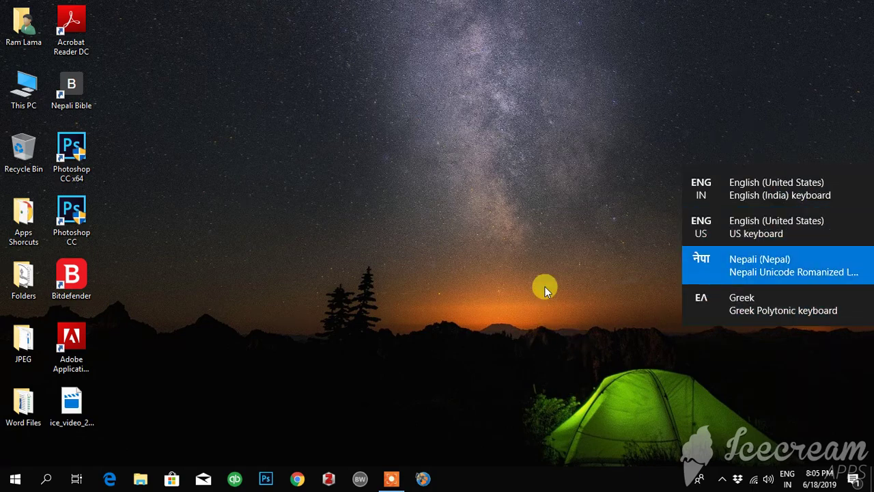
{"action": "key", "text": "super+space"}
{"action": "key", "text": "super+space"}
{"action": "key", "text": "super+space"}
{"action": "key", "text": "super+space"}
{"action": "key", "text": "super+space"}
{"action": "key", "text": "super+space"}
{"action": "key", "text": "super+space"}
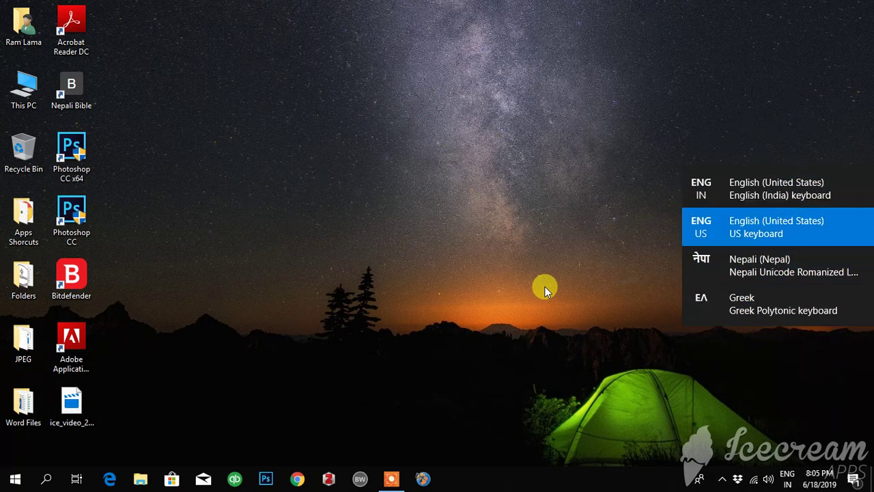
{"action": "key", "text": "super+space"}
{"action": "key", "text": "super+space"}
{"action": "key", "text": "super+space"}
{"action": "key", "text": "super+space"}
{"action": "key", "text": "super+space"}
{"action": "key", "text": "super+space"}
{"action": "key", "text": "super+space"}
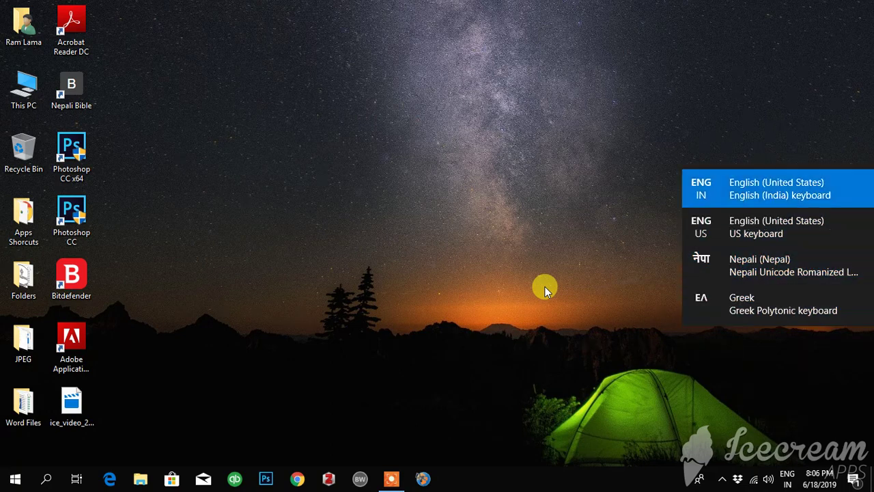
{"action": "key", "text": "super+space"}
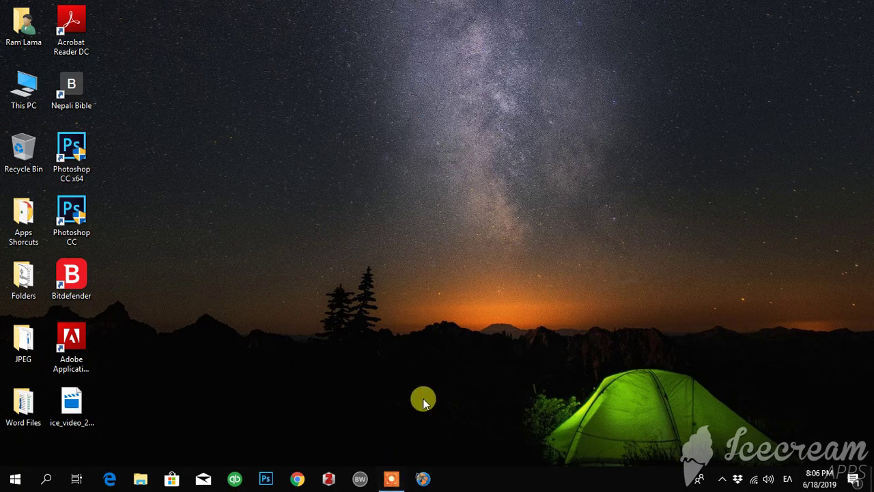
{"action": "left_click", "coordinate": [394, 480]}
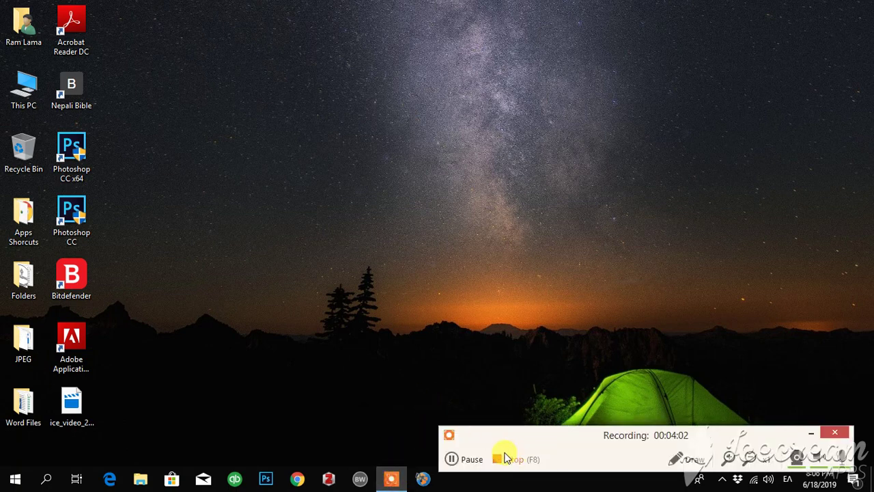